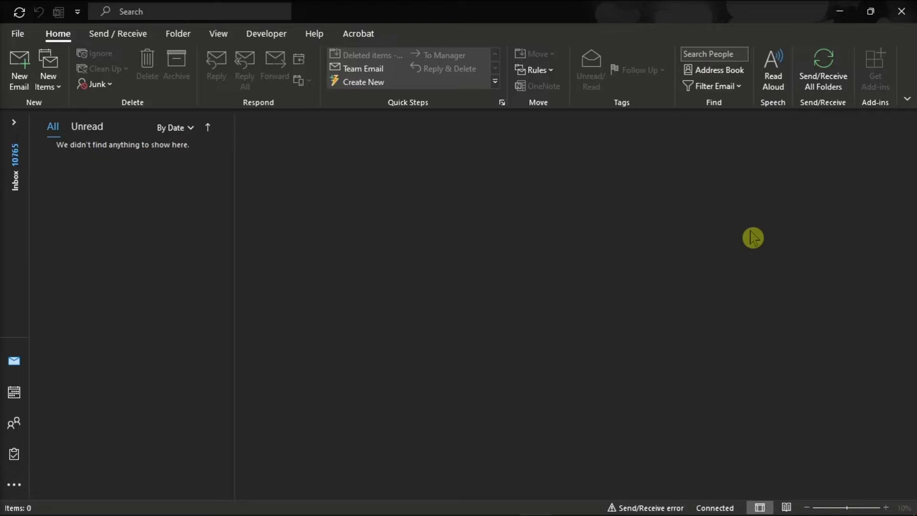
Start a new email with 'Hi,' and a note that you're out of office every Wednesday.
left_click(15, 72)
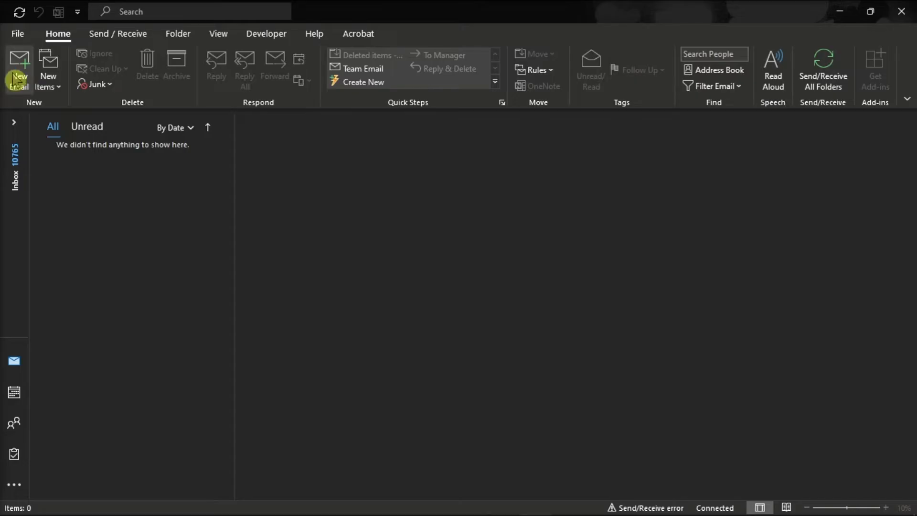
left_click(98, 299)
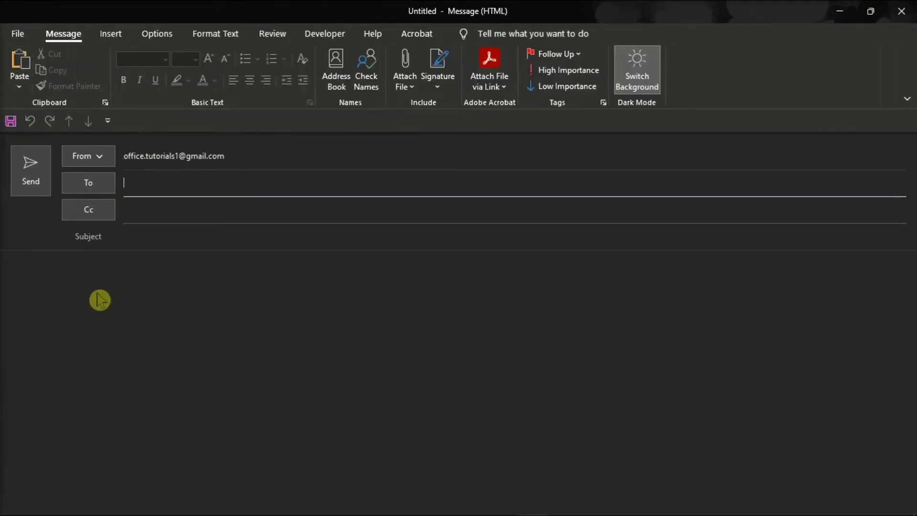
type("Hi,")
key("Return")
key("Return")
type("Thank you for your email. My current schedule has me out of office every Wednesday. I will return all calls a")
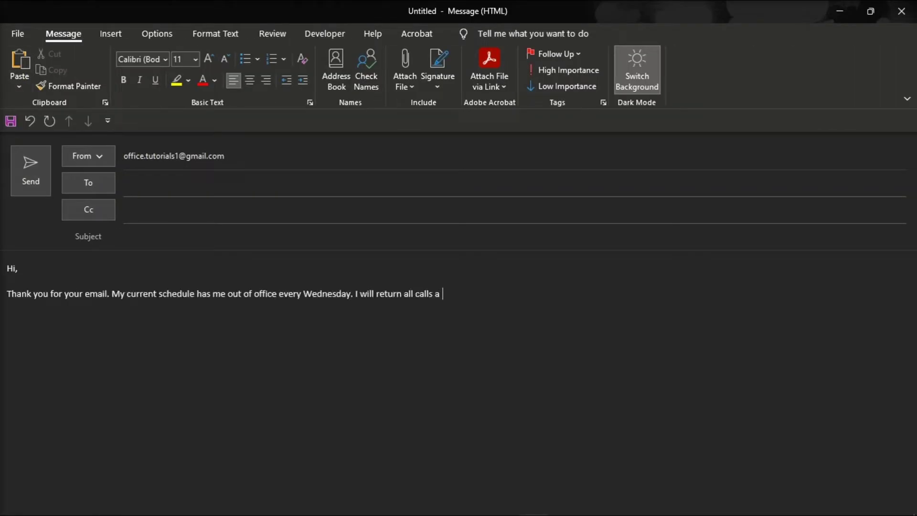
type("nd emails when I return to the office on Thursday.")
key("Return")
key("Return")
Add the supervisor contact line, 'Thank you, Your Name' sign-off, and subject 'Out of Office message every Wednesday'.
type("If you need an immediate response, you may contact my supervis")
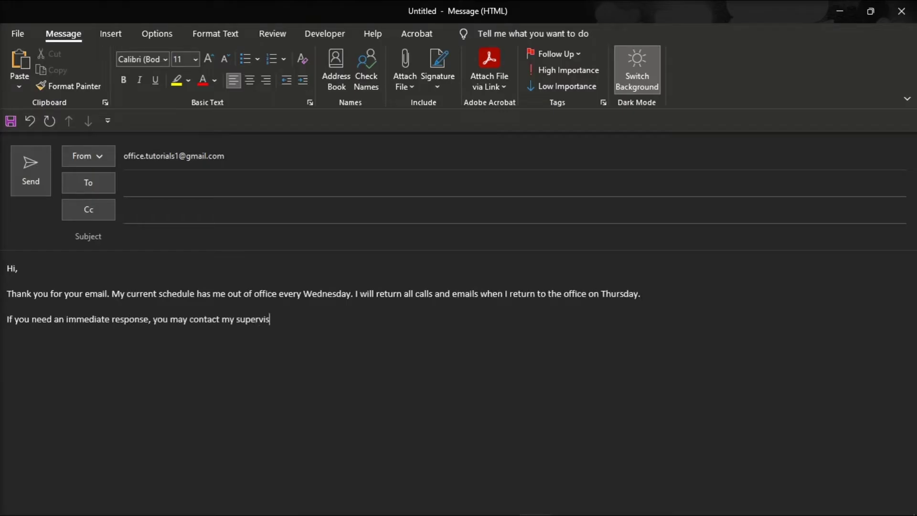
type("or at supervisor@work.com")
key("Return")
key("Return")
type("Thank you,")
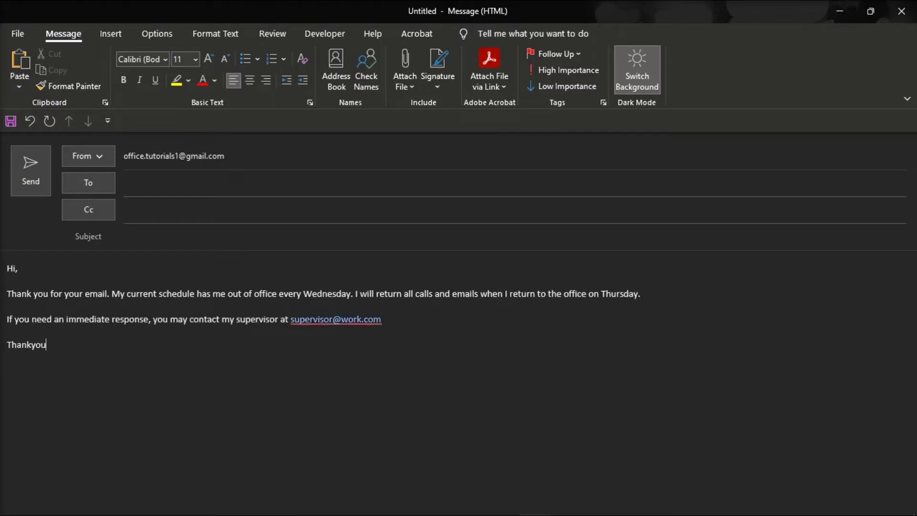
key("Return")
type("Your Name")
left_click(174, 242)
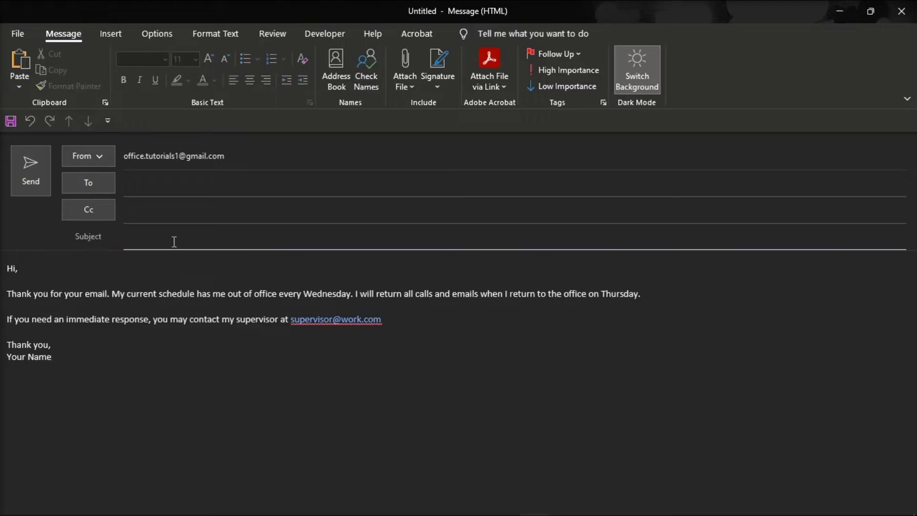
type("Out of Office message every Wednesday")
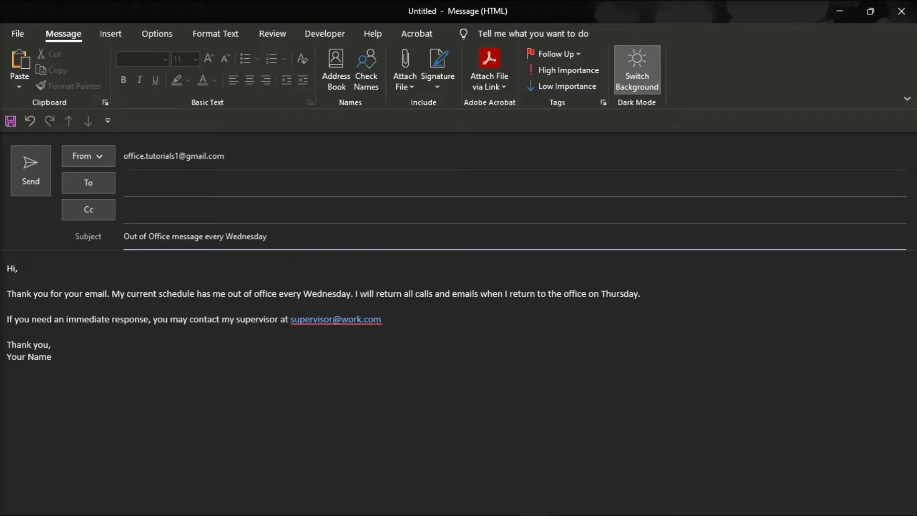
Save the message as an Outlook Template (*.oft) in %APPDATA%\microsoft\templates.
left_click(15, 42)
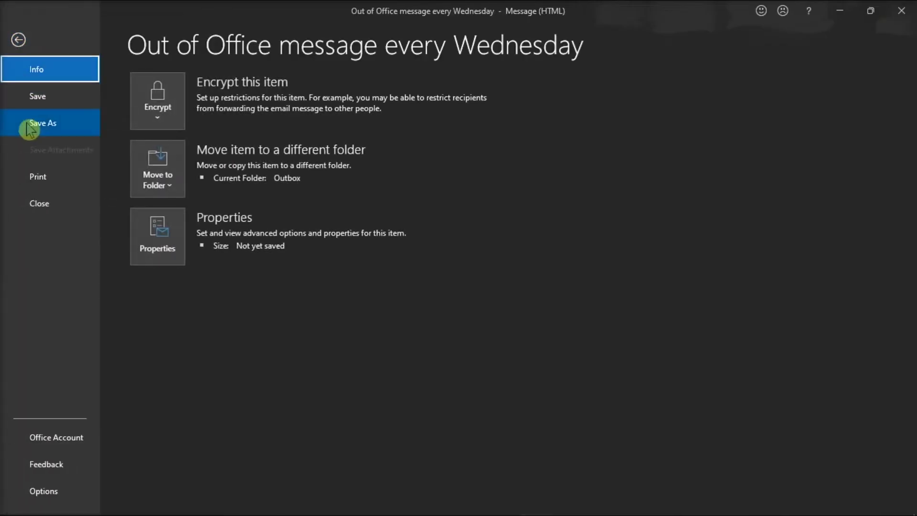
left_click(43, 125)
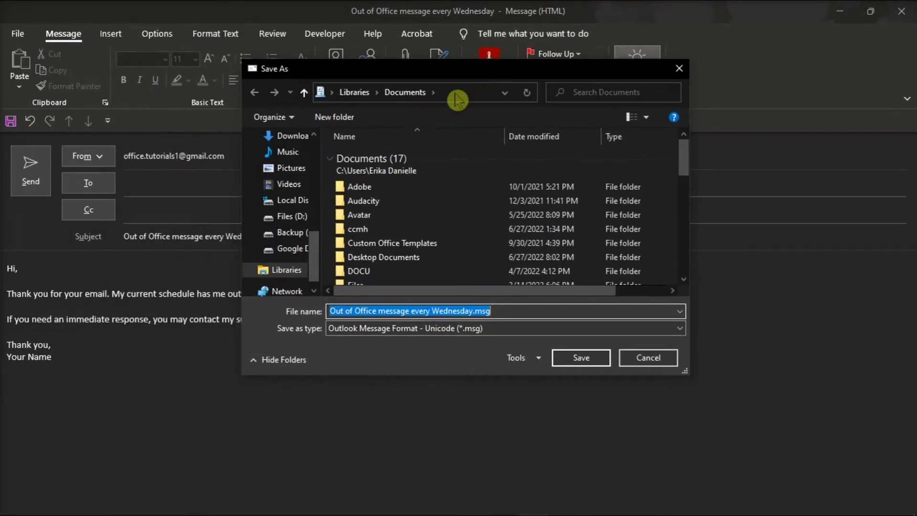
left_click(455, 93)
type("%APPDATA%\\microsoft\\templates")
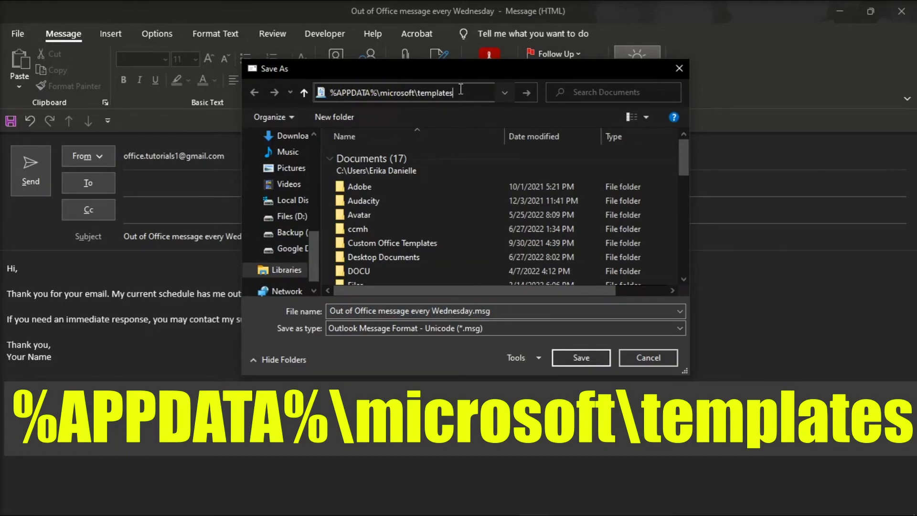
key("Return")
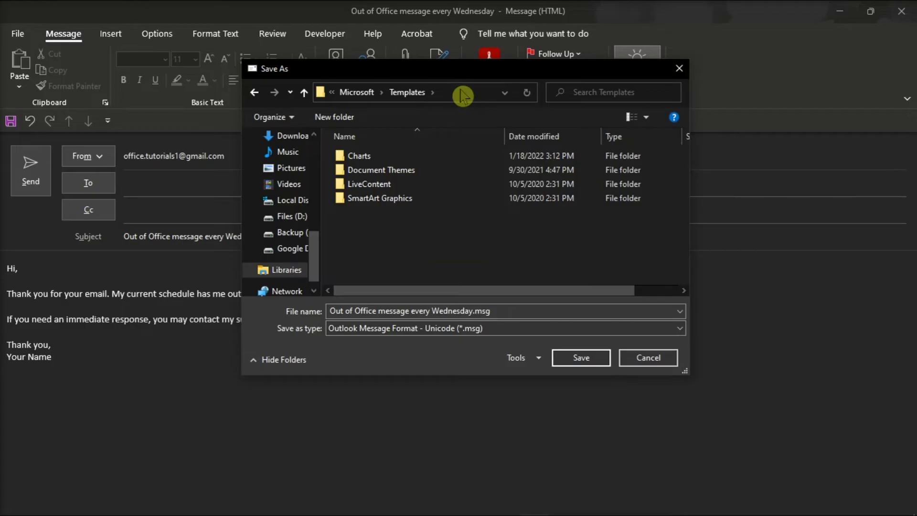
left_click(439, 329)
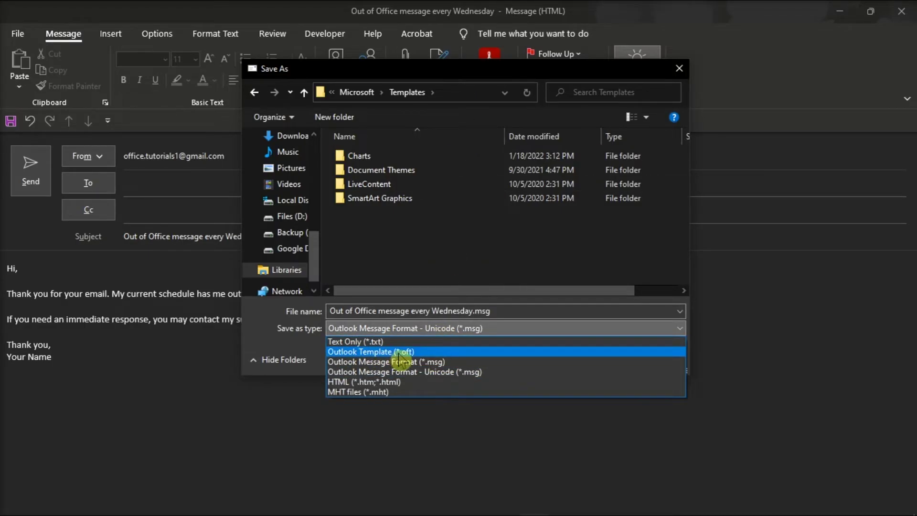
left_click(398, 352)
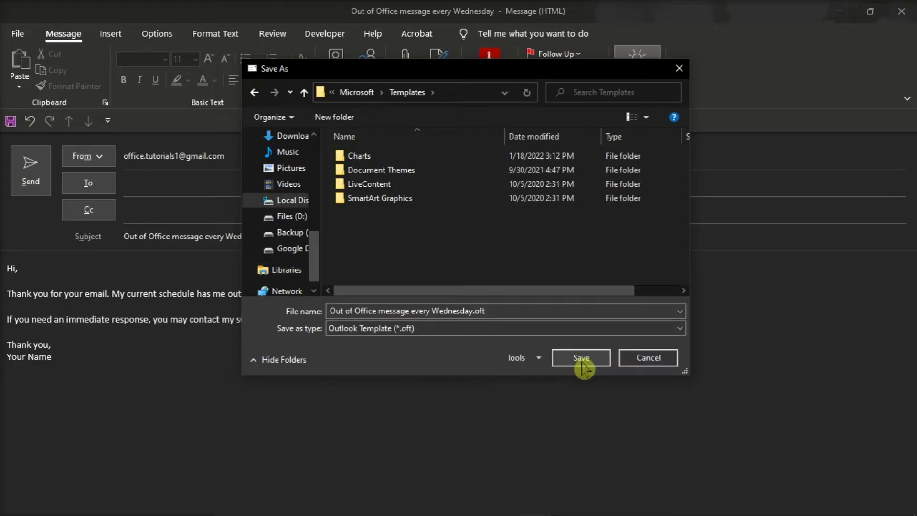
left_click(583, 367)
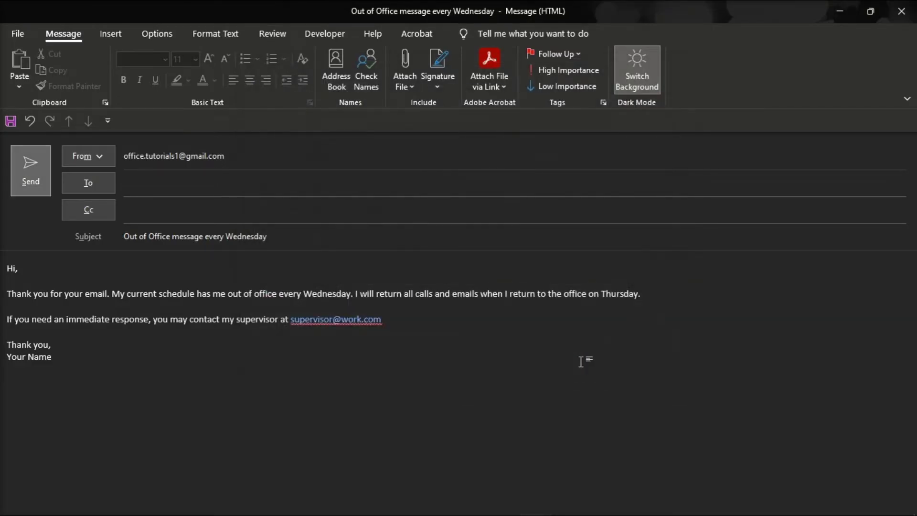
Close the draft and start a new rule from 'Apply rule on messages I receive' in Manage Rules & Alerts.
left_click(907, 13)
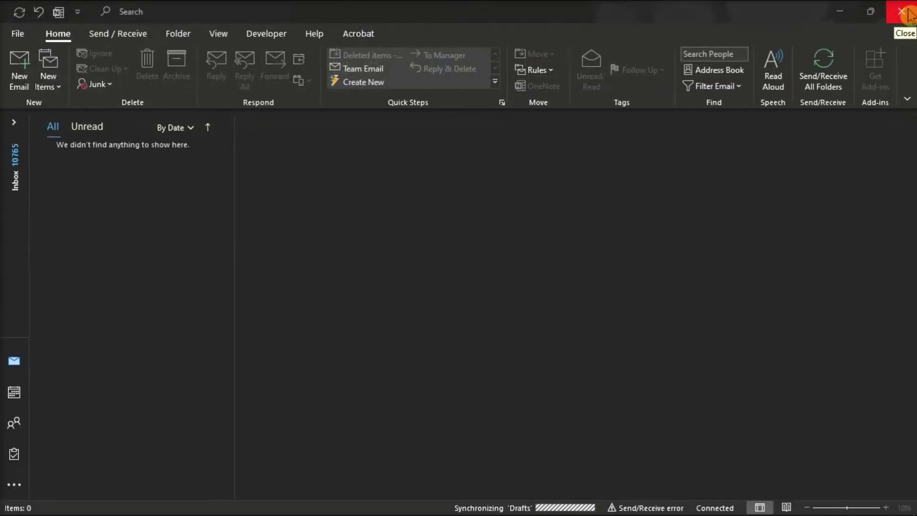
left_click(532, 71)
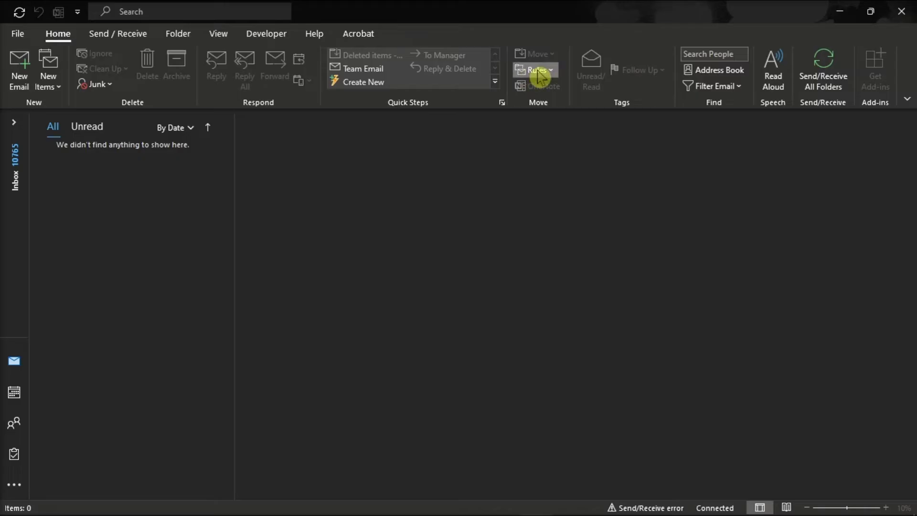
left_click(573, 109)
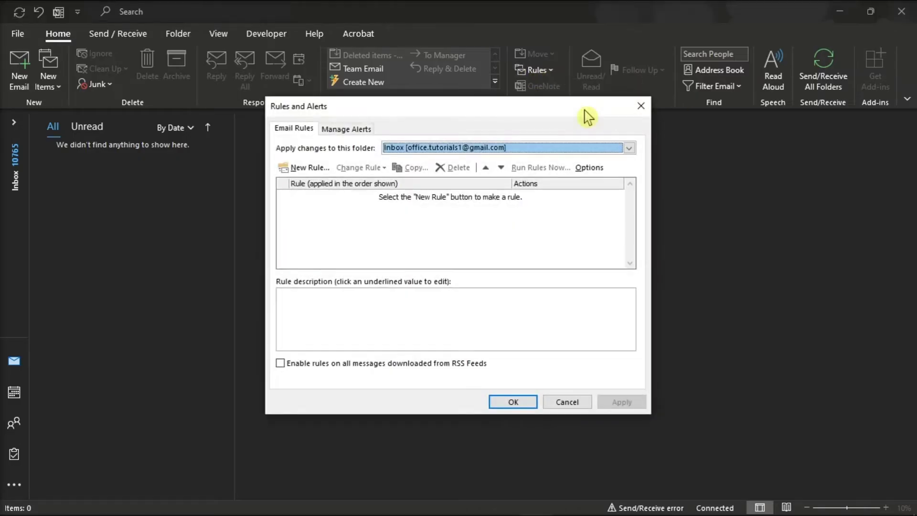
left_click(304, 167)
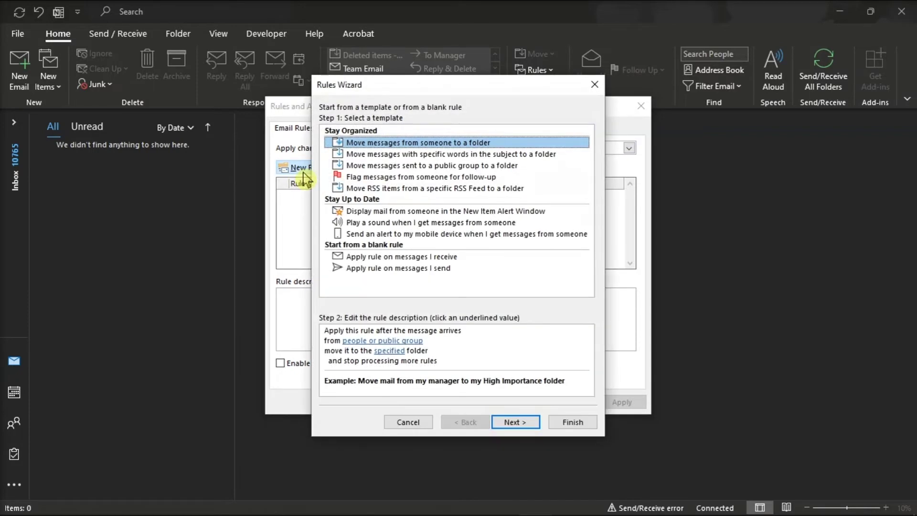
left_click(368, 258)
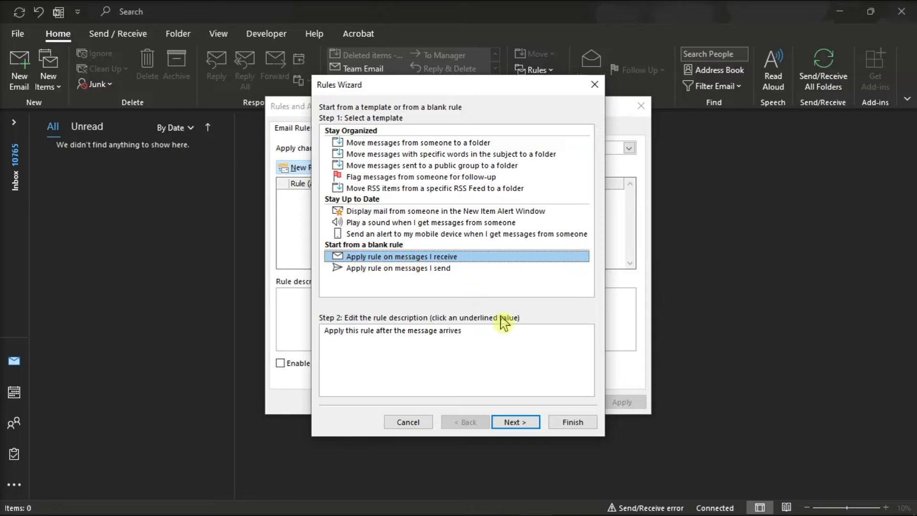
Add the condition 'with specific words in the message header' using the word 'Wed'.
left_click(514, 422)
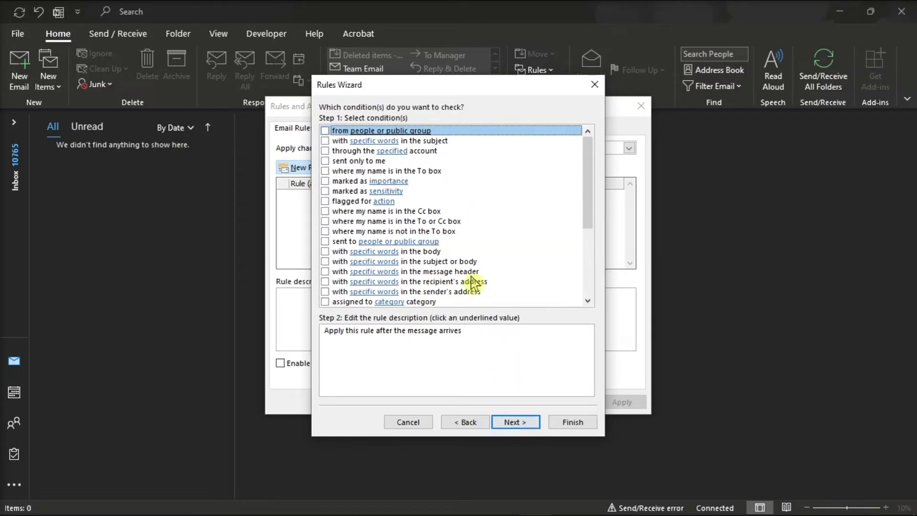
left_click(324, 272)
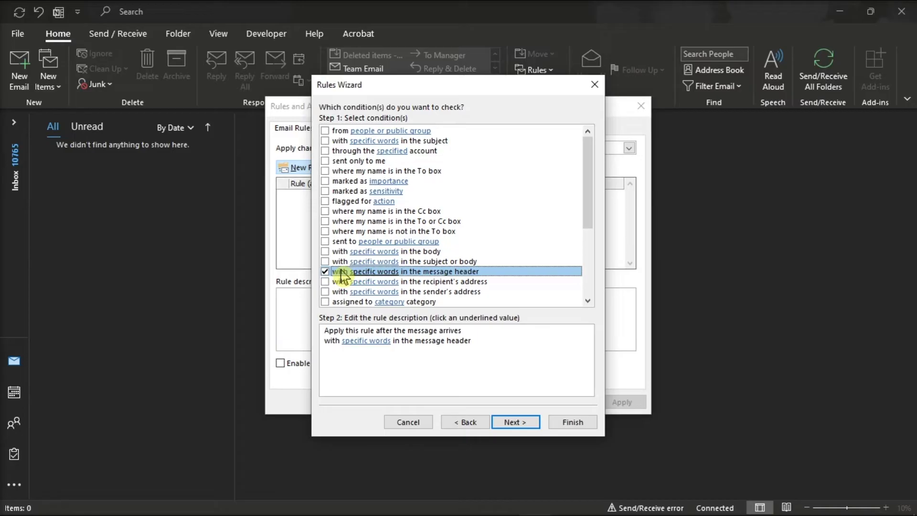
left_click(358, 342)
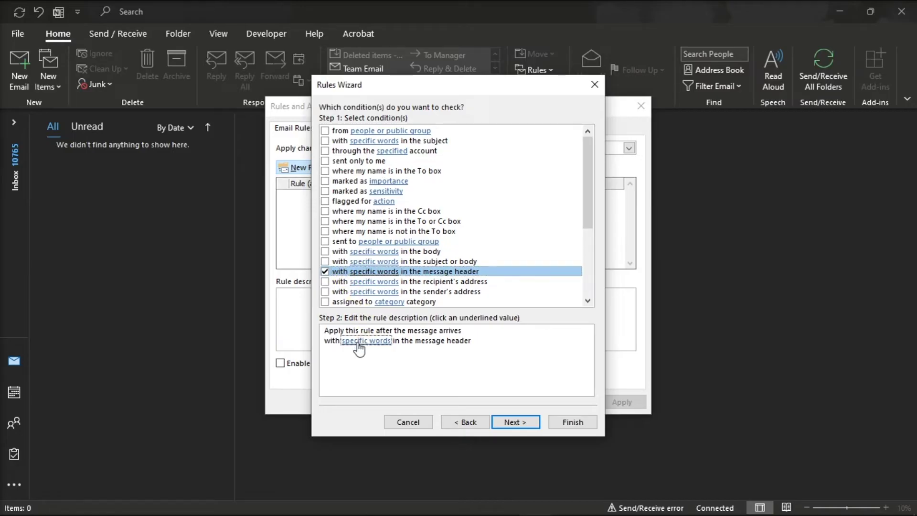
left_click(374, 340)
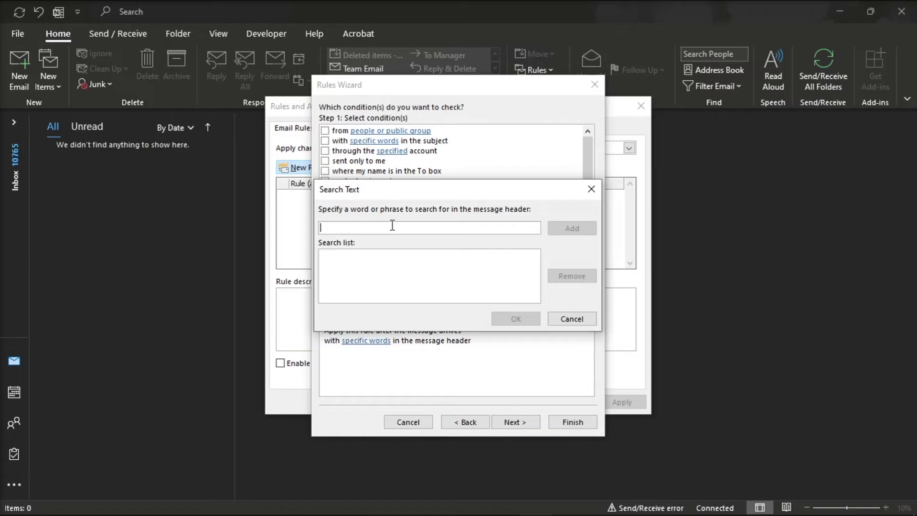
type("Wed")
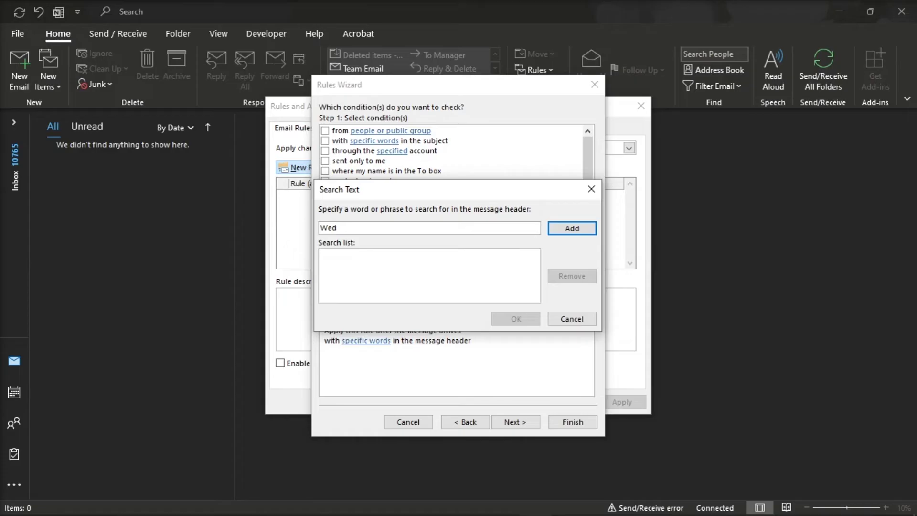
left_click(572, 229)
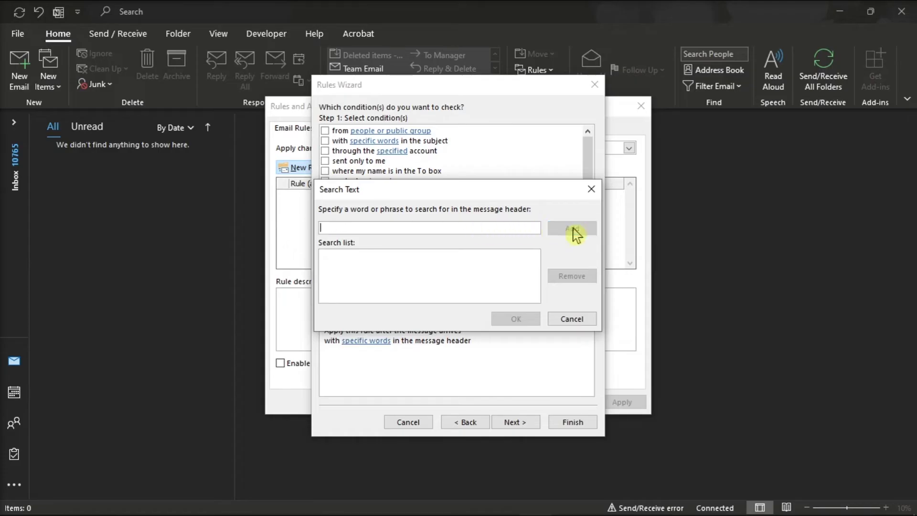
left_click(521, 321)
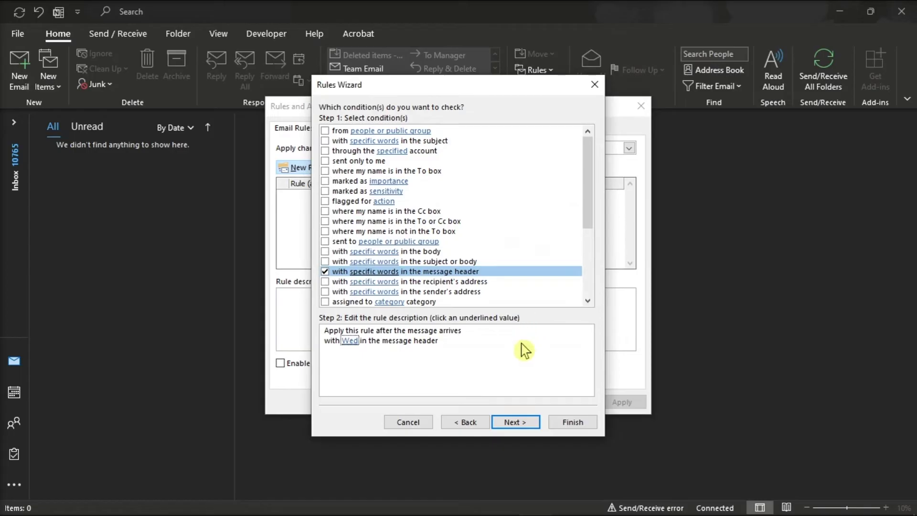
left_click(516, 423)
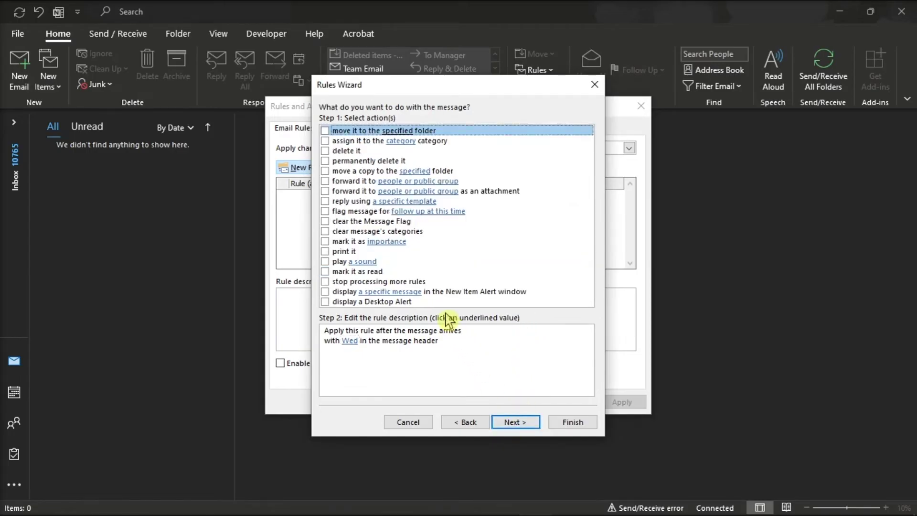
Set the rule to reply with the 'Out of Office message every Wednesday' user template, skipping exceptions.
left_click(324, 201)
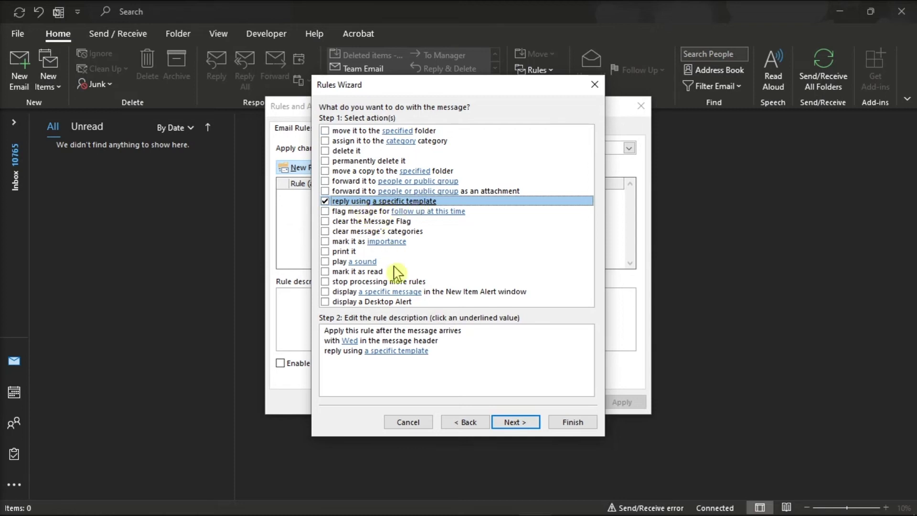
left_click(388, 352)
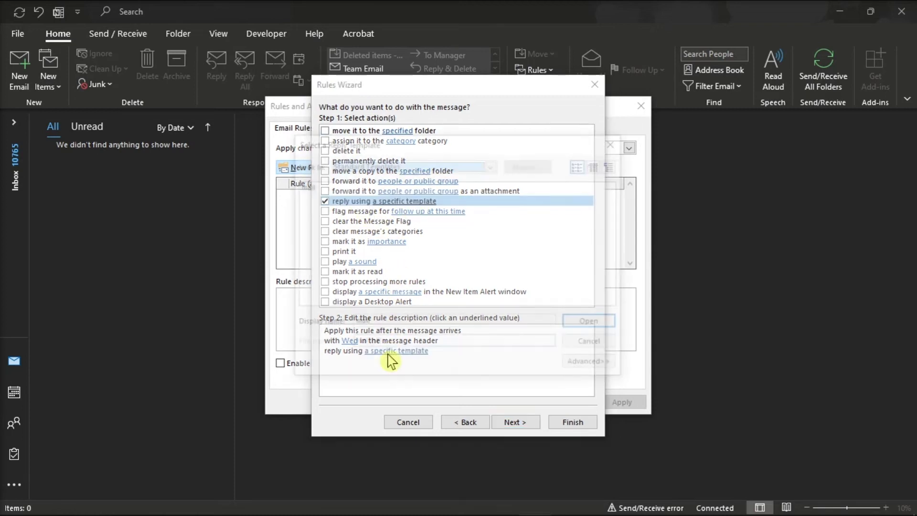
left_click(492, 165)
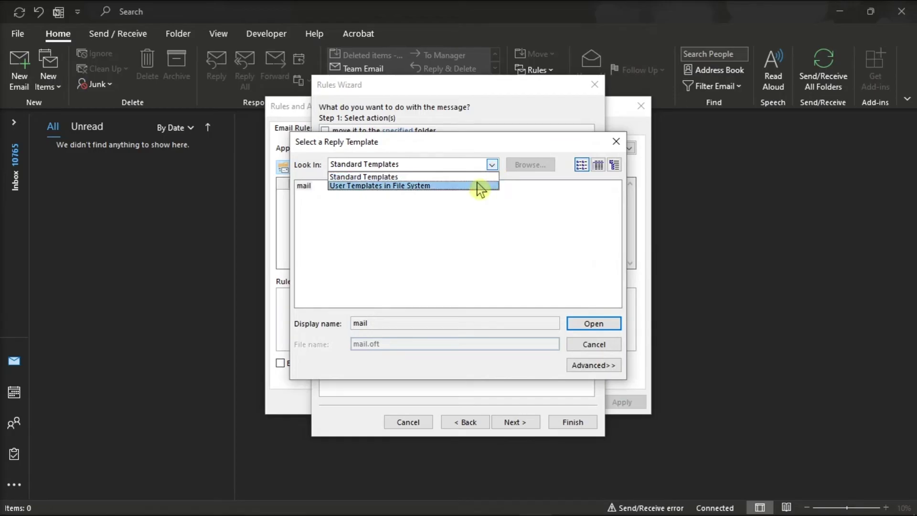
left_click(477, 185)
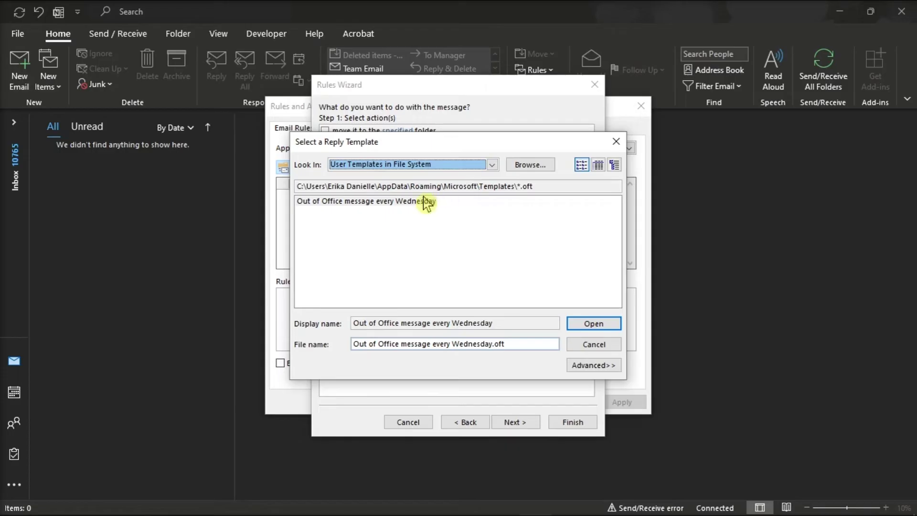
left_click(380, 202)
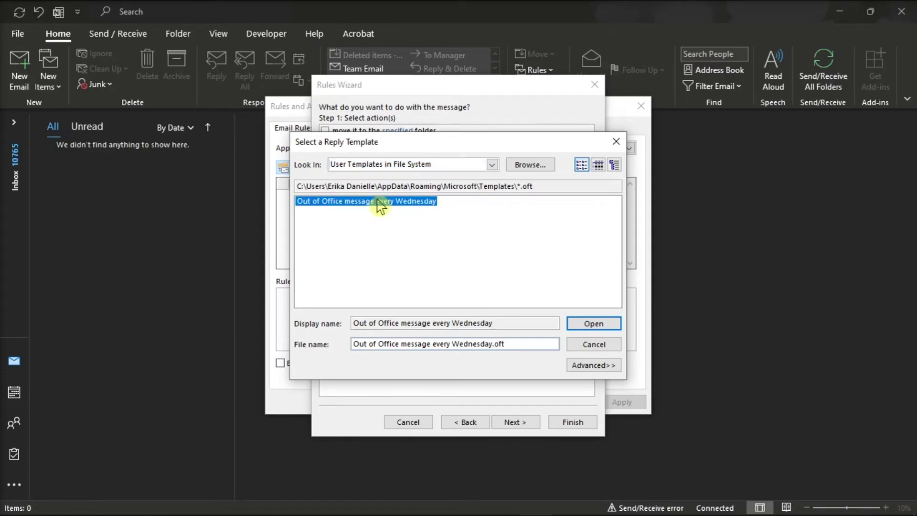
left_click(584, 325)
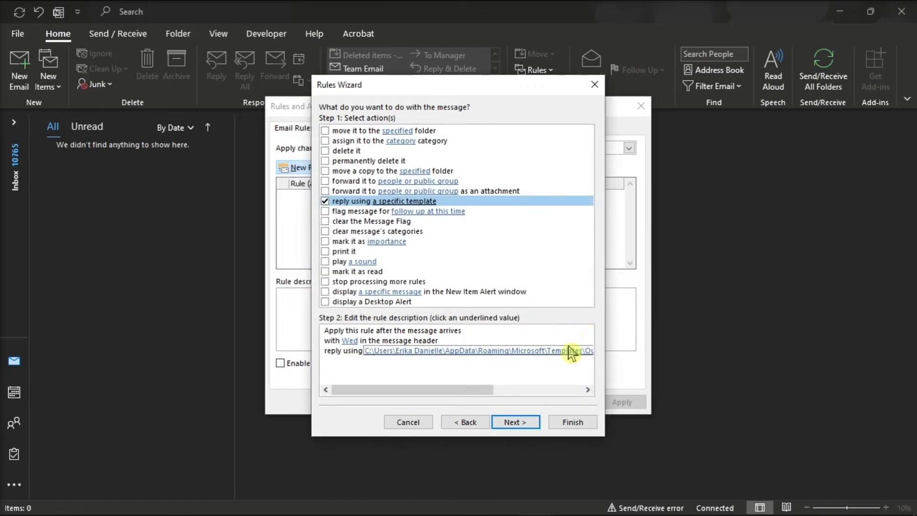
left_click(519, 426)
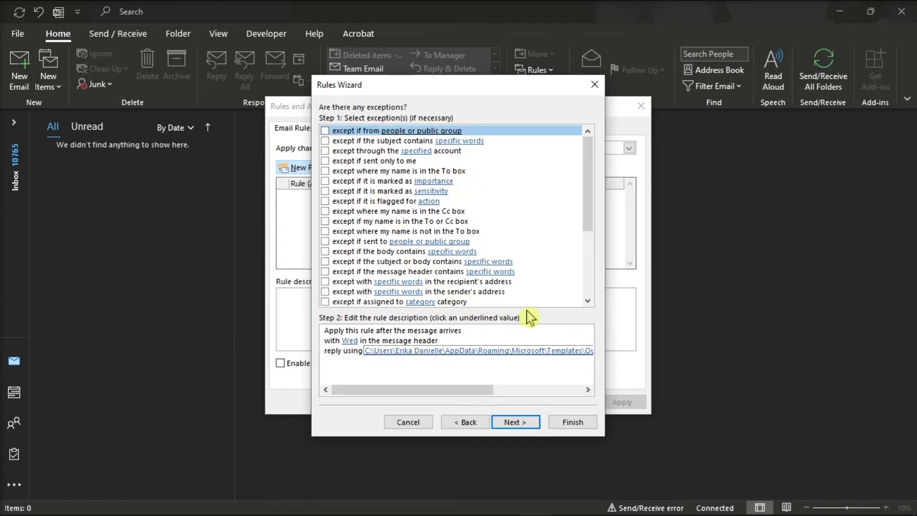
left_click(518, 423)
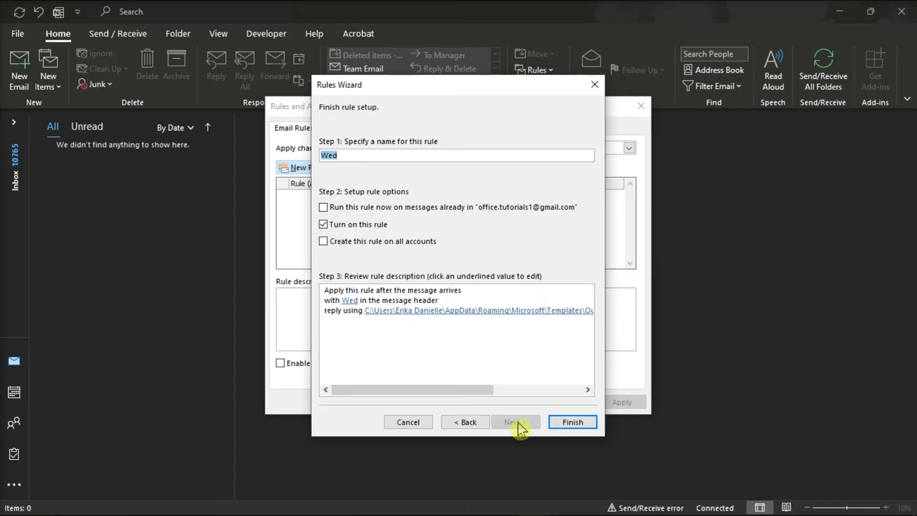
Rename the rule from 'Wed' to 'Out of Office every Wednesday', keep it turned on, and finish.
left_click(473, 313)
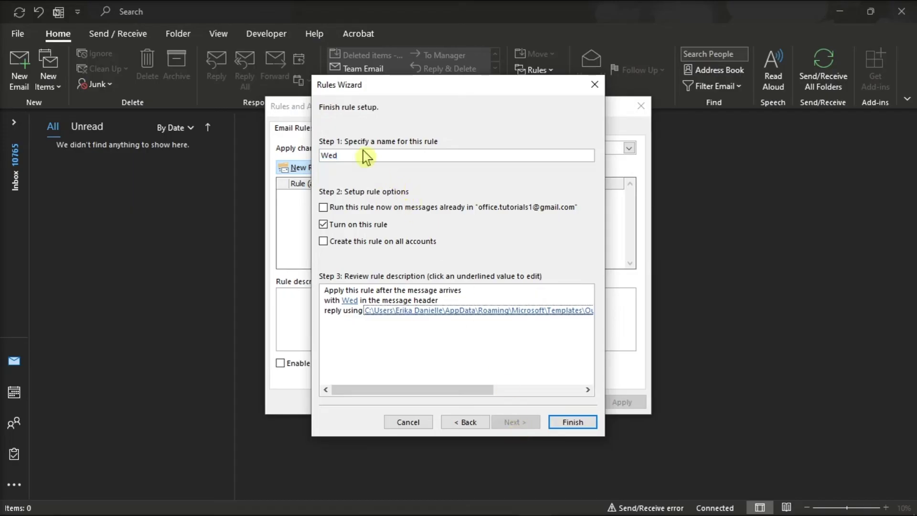
left_click(417, 152)
double_click(416, 152)
type("Out of Office")
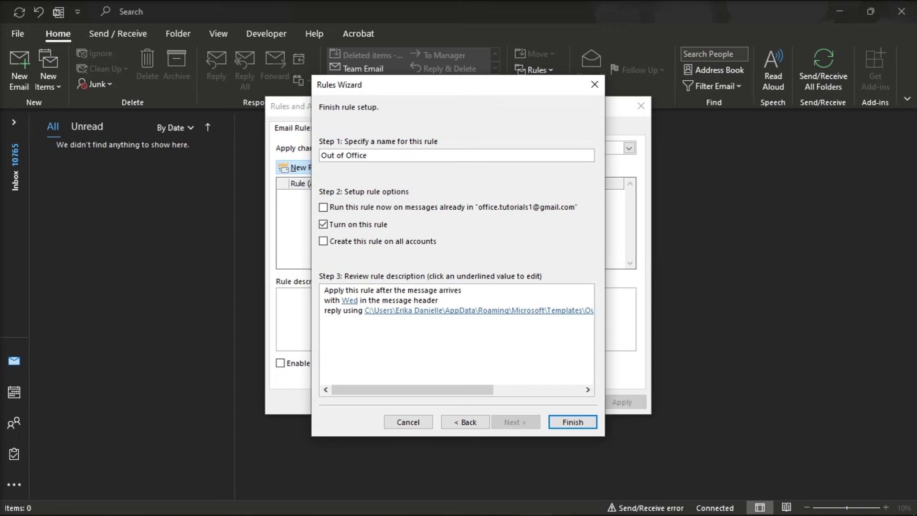
type(" every Wednesday")
left_click(323, 225)
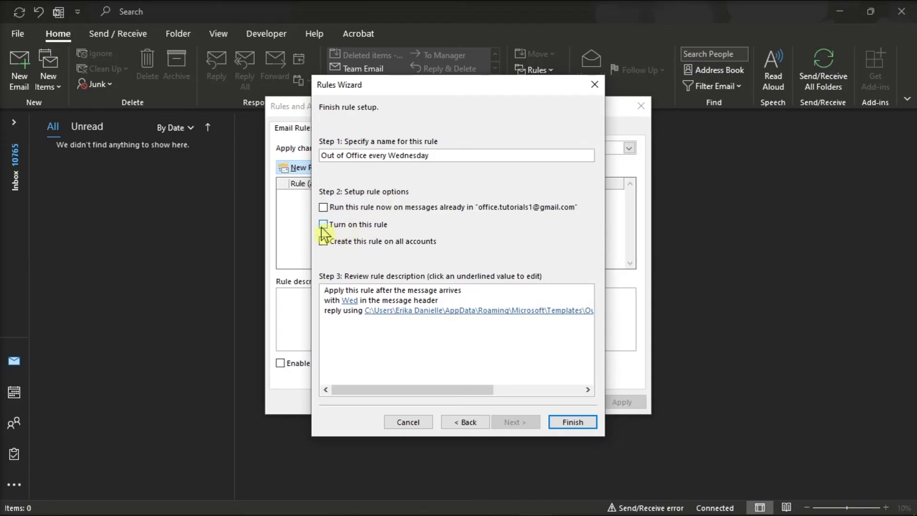
left_click(574, 423)
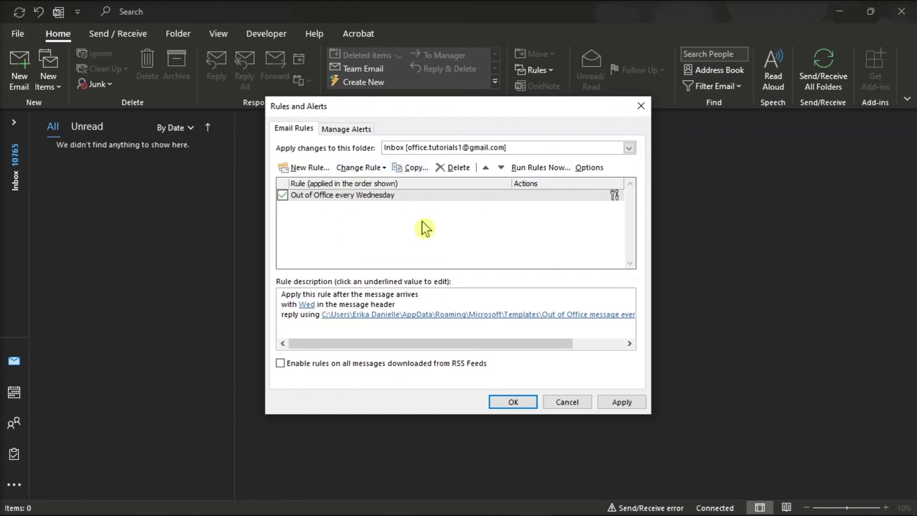
Apply the Rules and Alerts changes to activate the Out of Office every Wednesday rule.
left_click(621, 403)
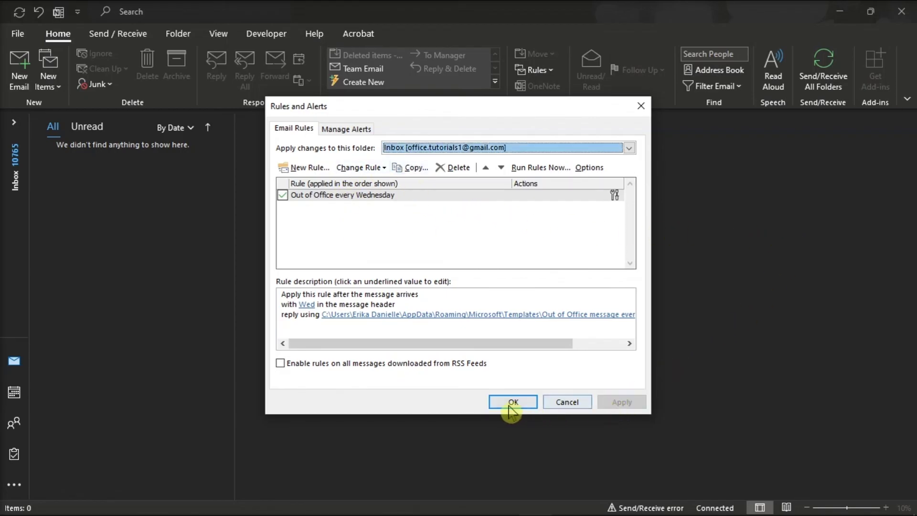